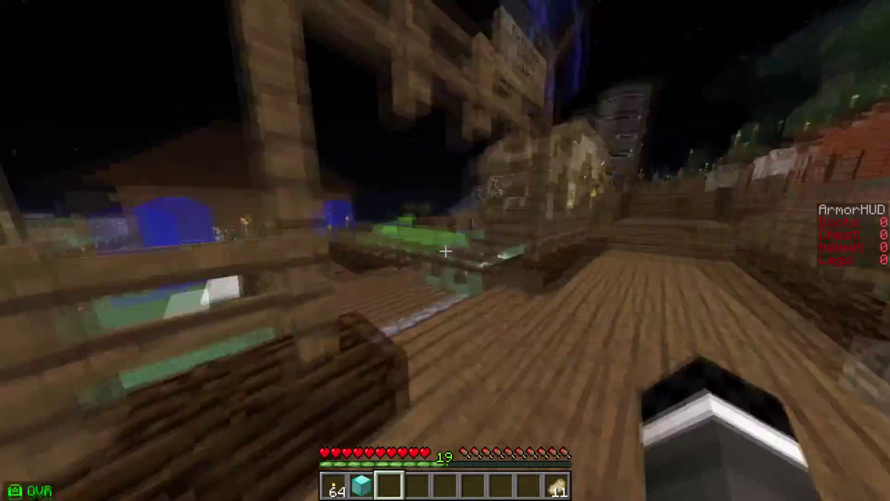
key("w")
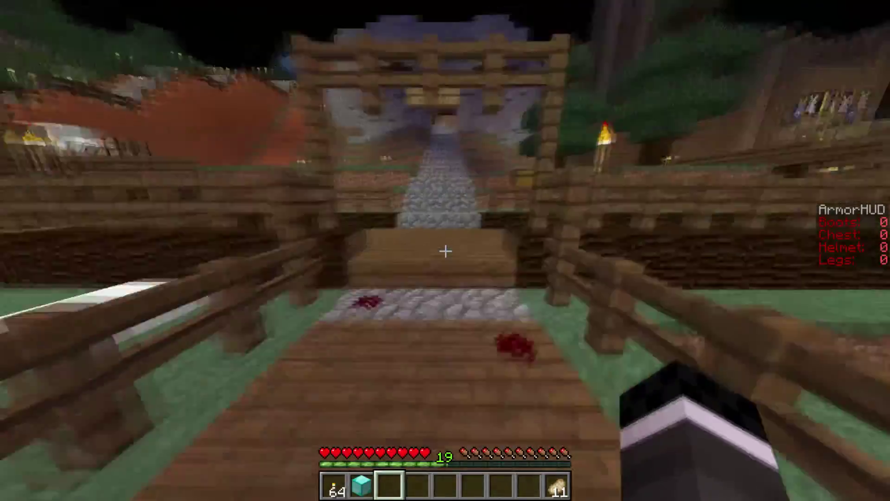
key("w")
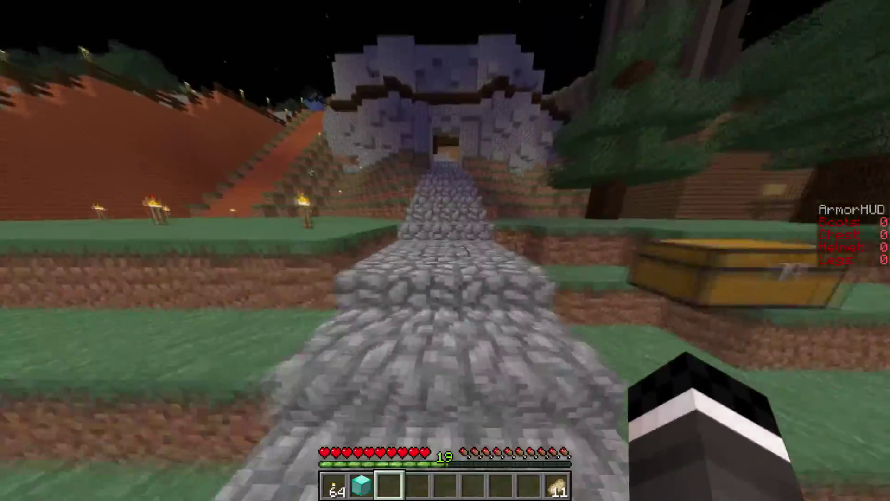
key("w")
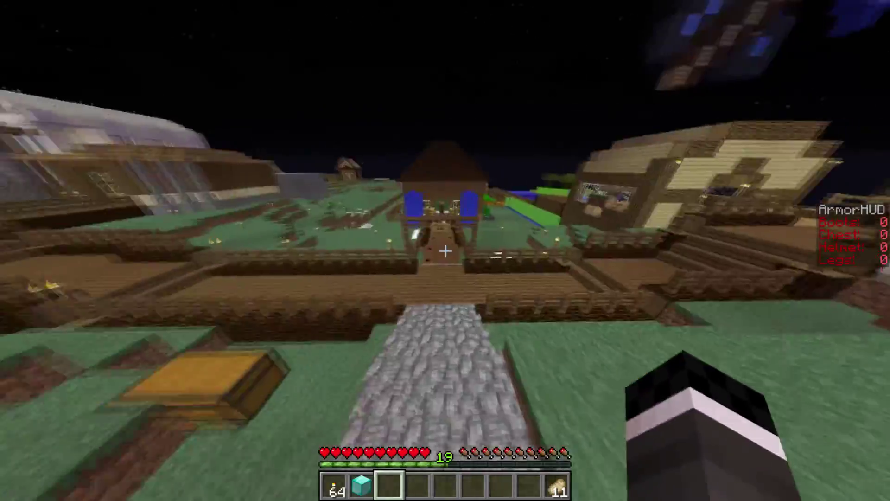
key("w")
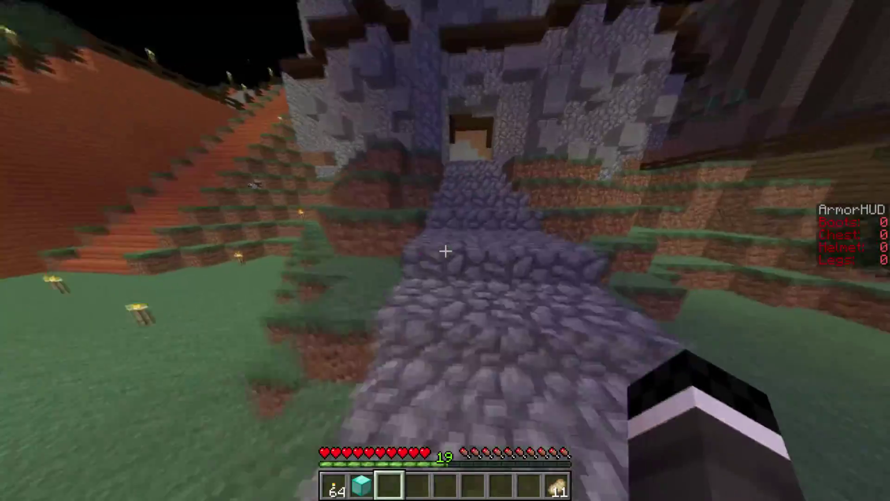
key("w")
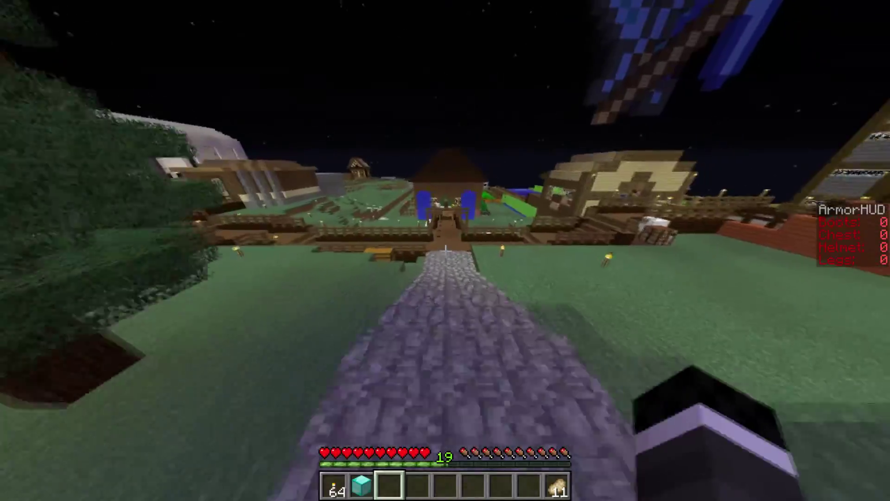
key("w")
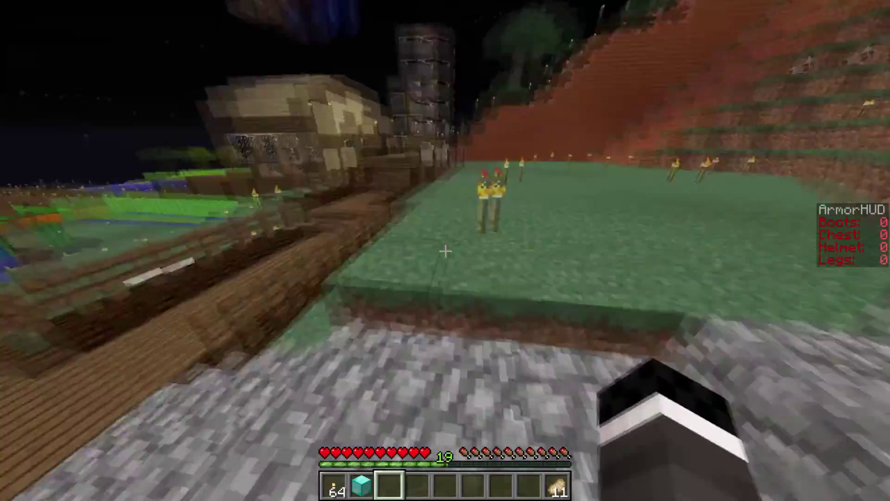
Enable vanish mode with the /v command and disable it again with the same command
type("/v")
key("Return")
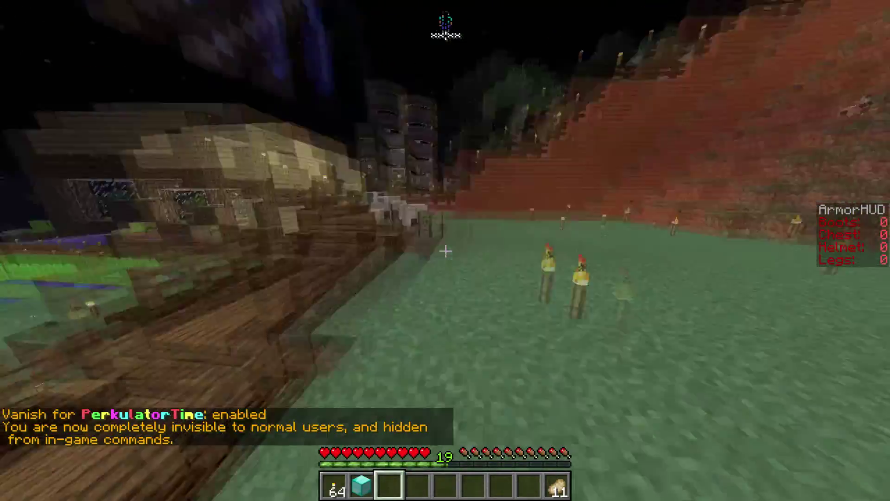
type("/v")
key("Return")
Bring up the macro key bindings screen of the Default Configuration, examine which keys are bound, and close it
key("w")
key("w")
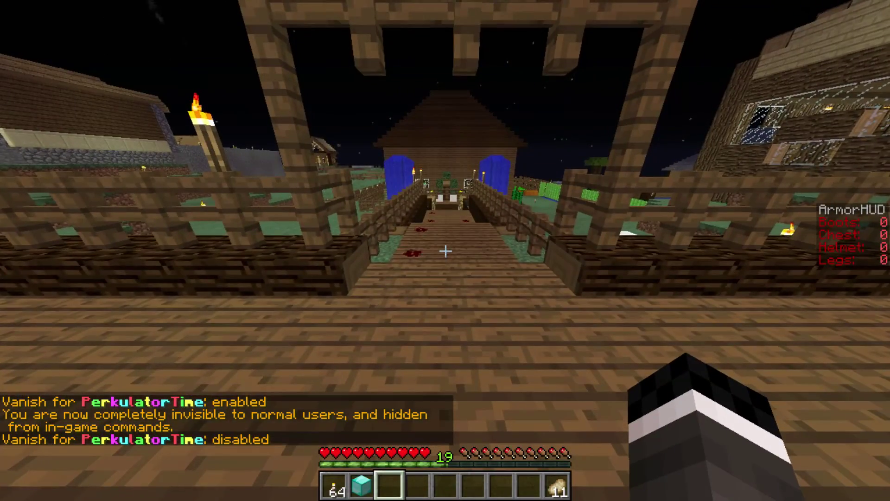
key("grave")
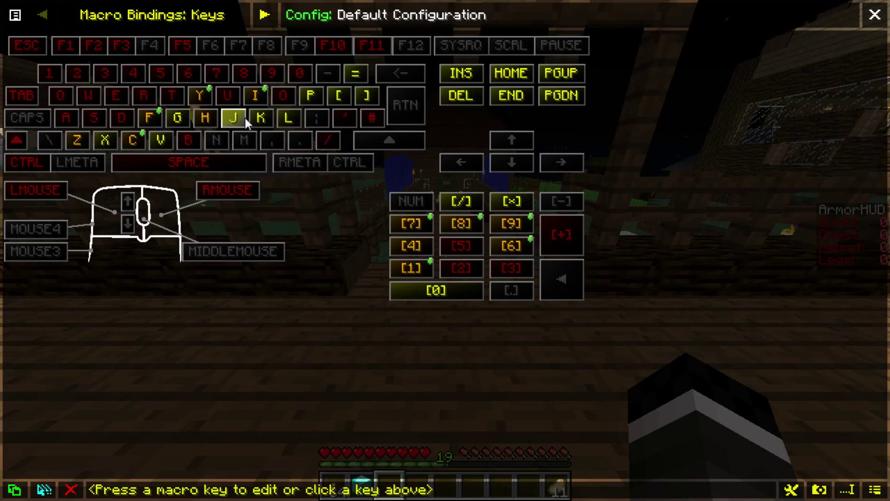
key("Escape")
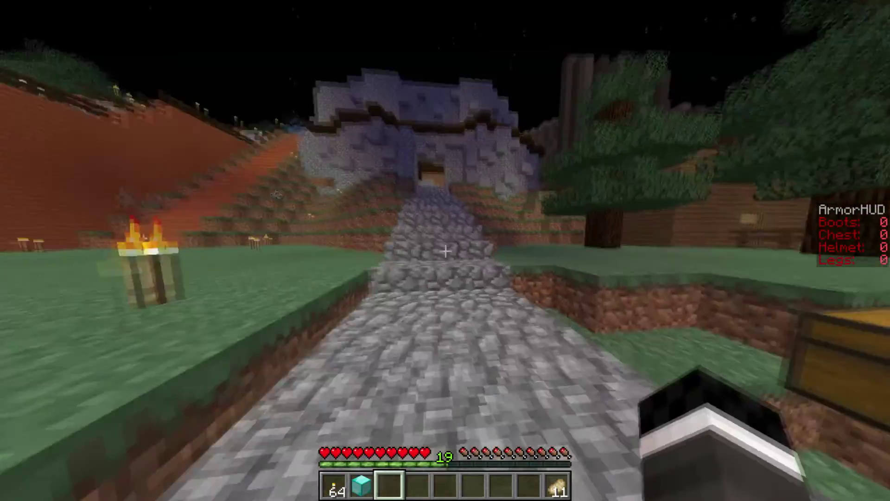
key("w")
key("ctrl")
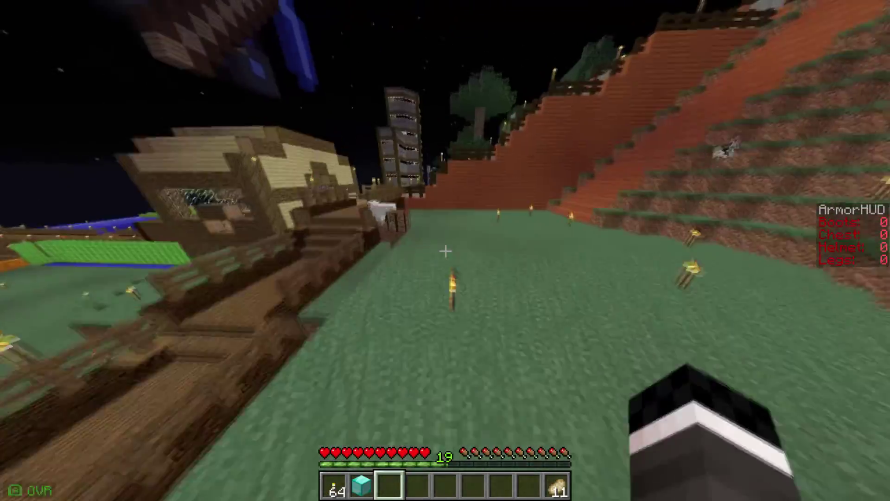
key("w")
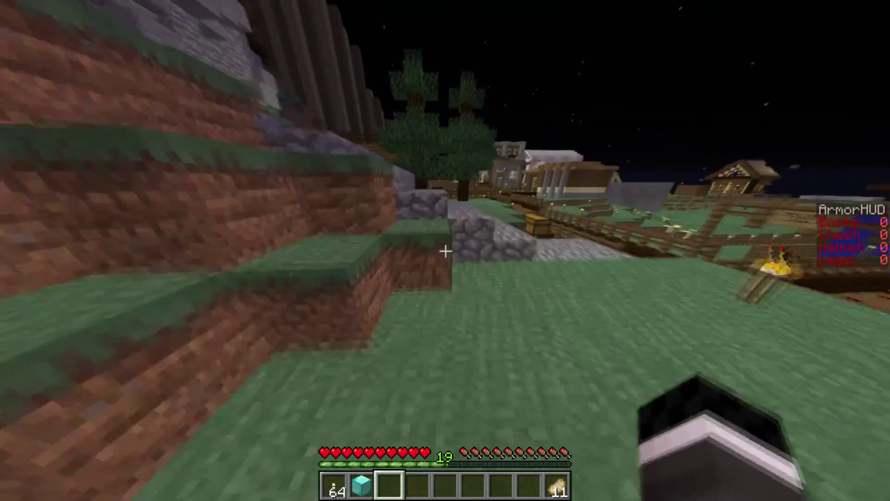
key("space")
key("w")
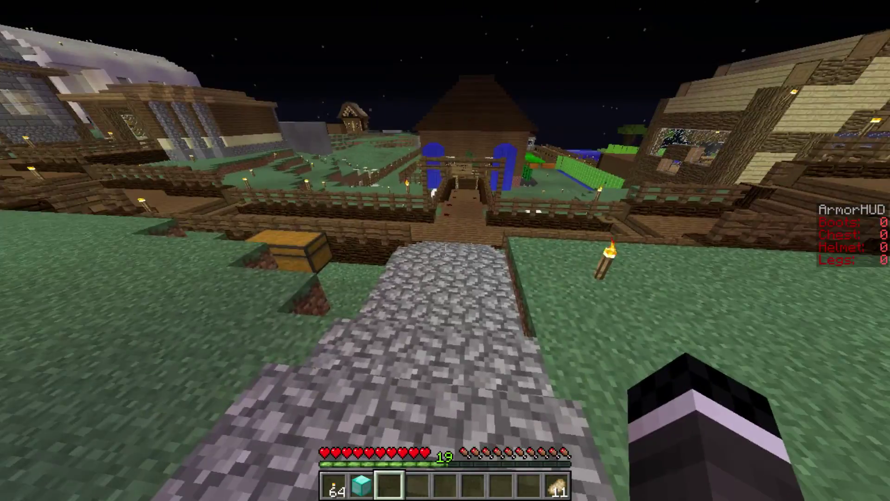
key("ctrl")
key("w")
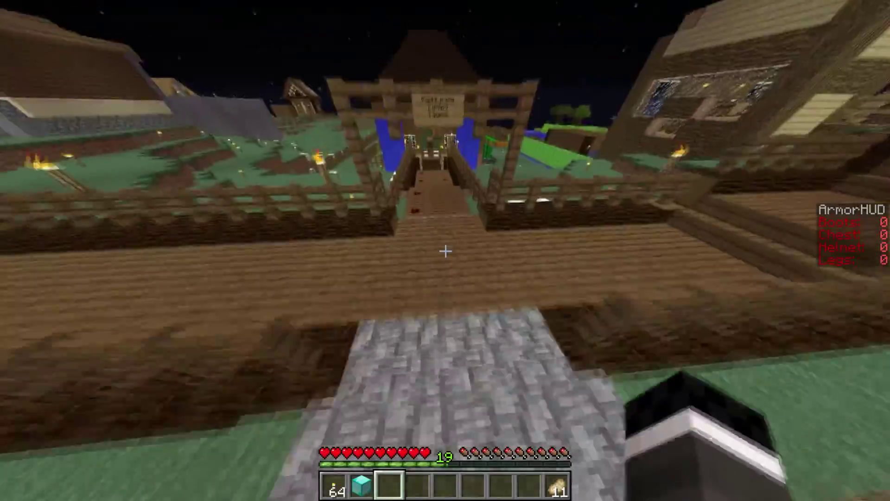
key("w")
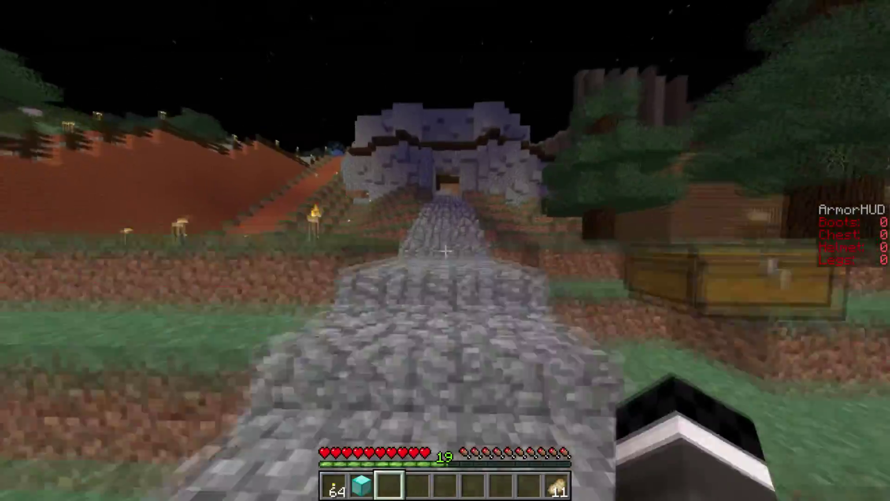
key("w")
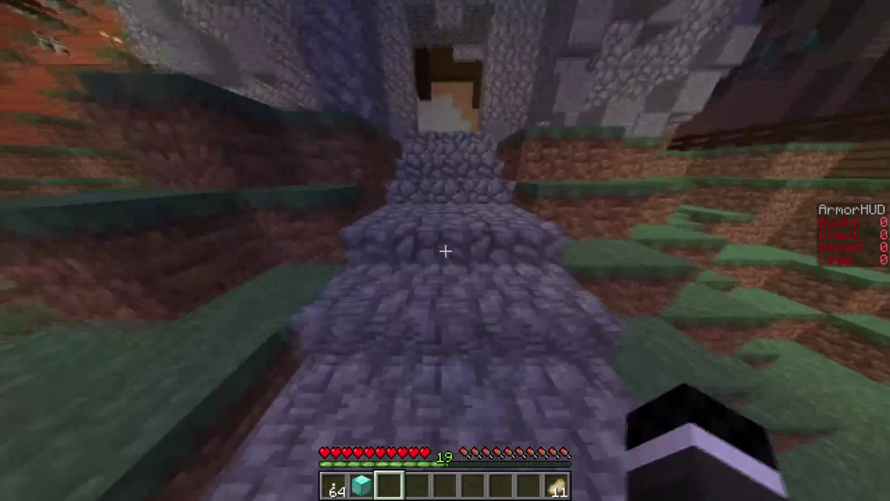
key("w")
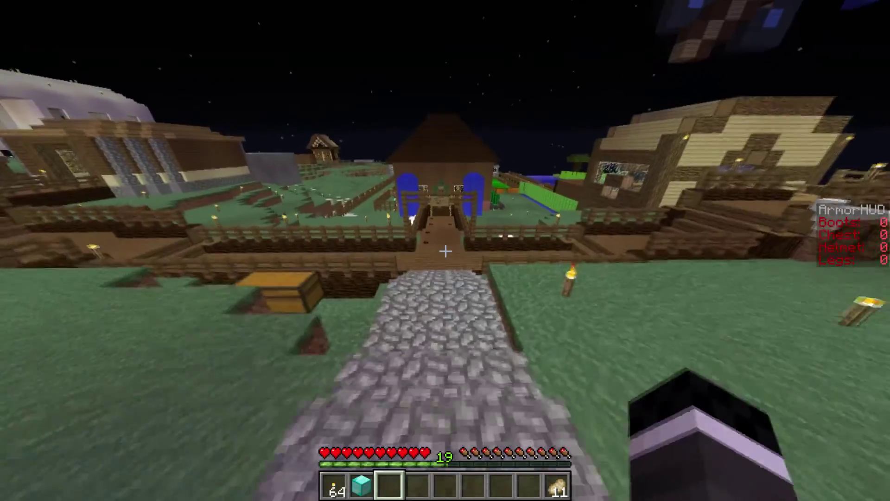
key("w")
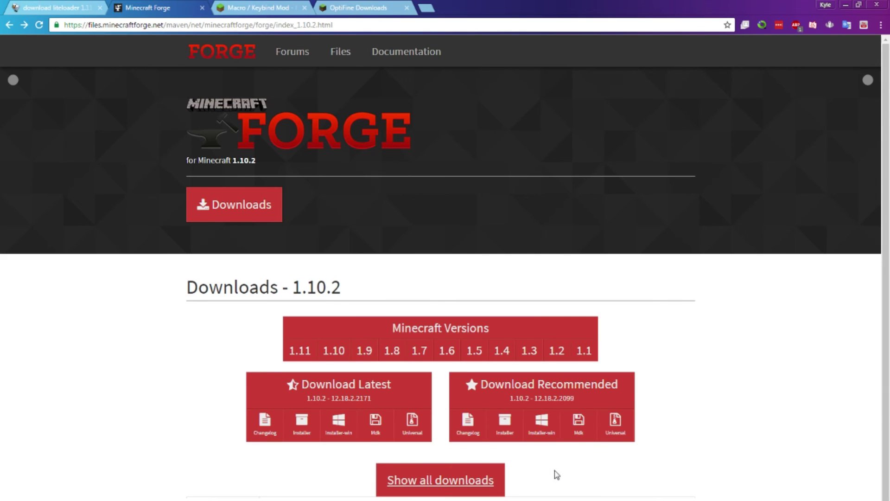
Request the recommended Forge installer download for Minecraft 1.10.2, version 12.18.2.2099
left_click(507, 427)
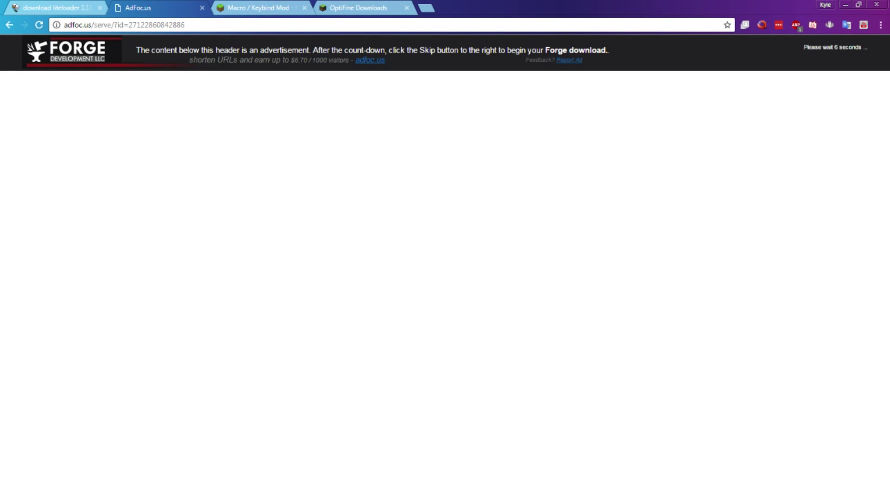
key("alt+Tab")
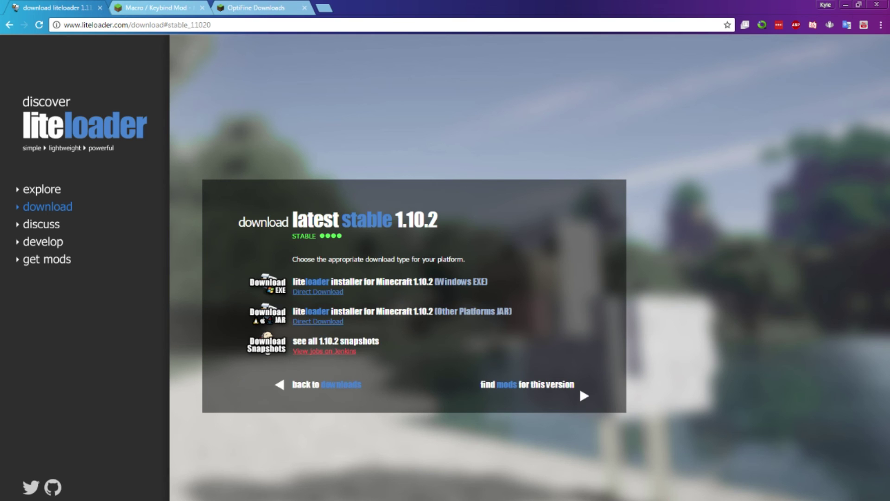
Open the Downloads folder in the file manager and run liteloader-installer-1.10.2-00
key("super+e")
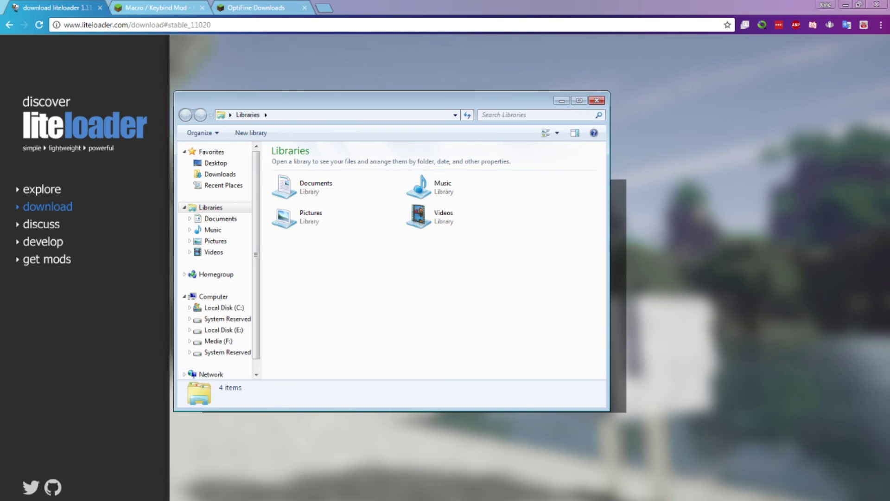
left_click(220, 174)
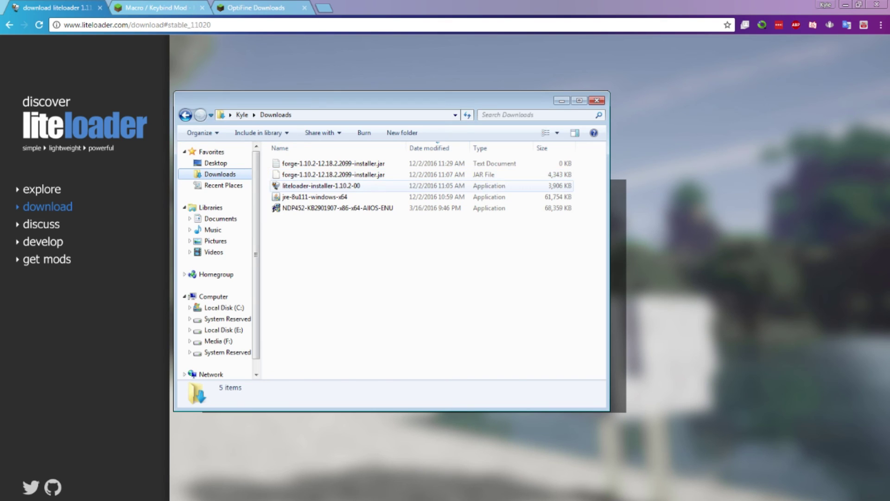
double_click(321, 186)
left_click(475, 293)
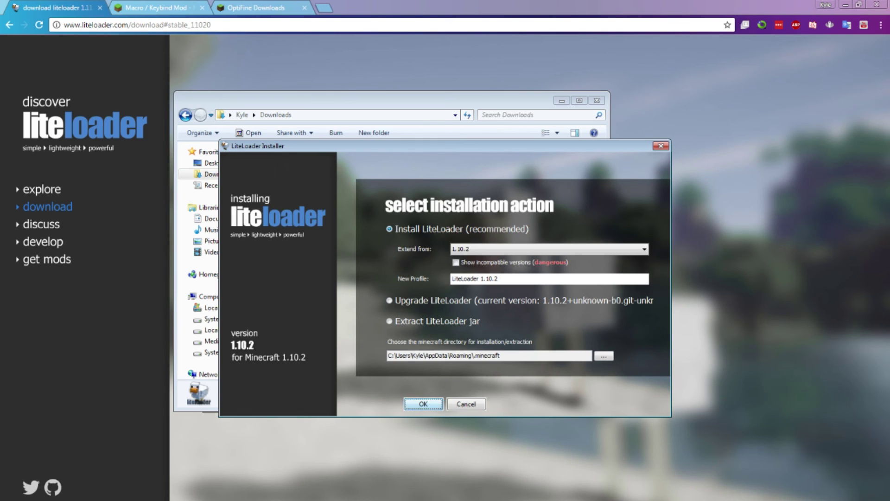
Set the LiteLoader installation to extend from 1.10.2-forge1.10.2-12.18.2.2099 with profile "LiteLoader 1.10.2 with Forge 1.10.2" and confirm it
left_click(550, 249)
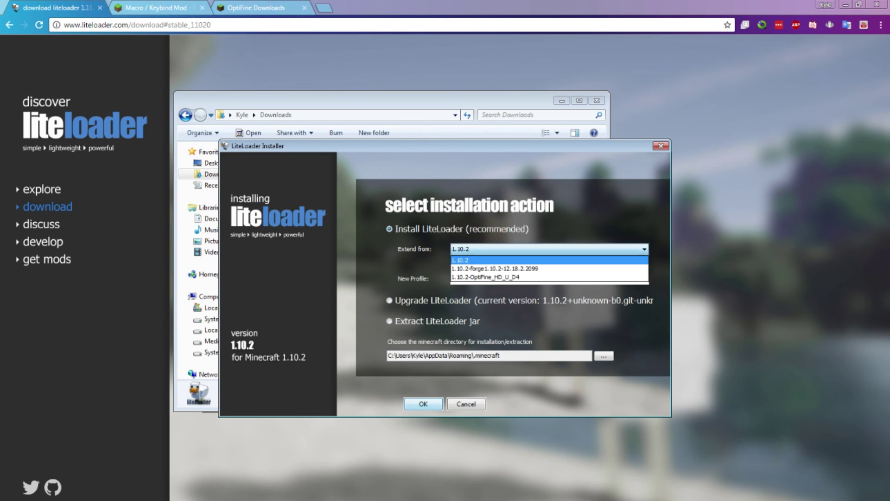
left_click(549, 249)
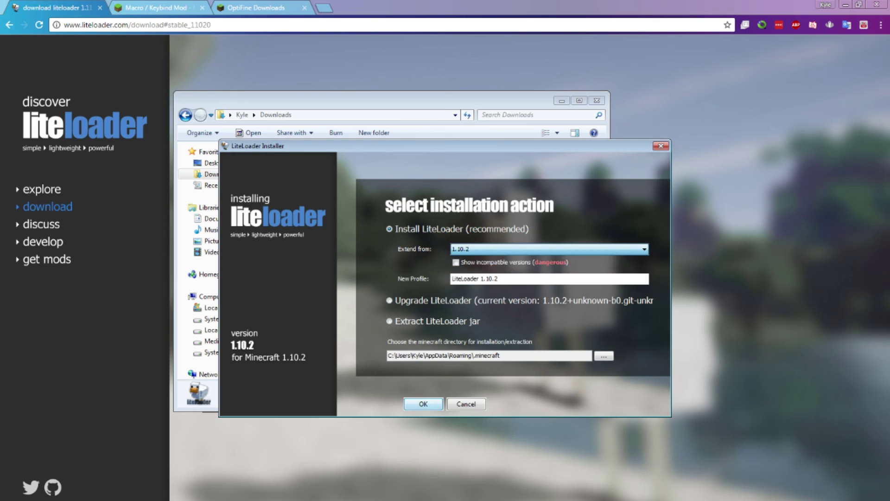
left_click(550, 250)
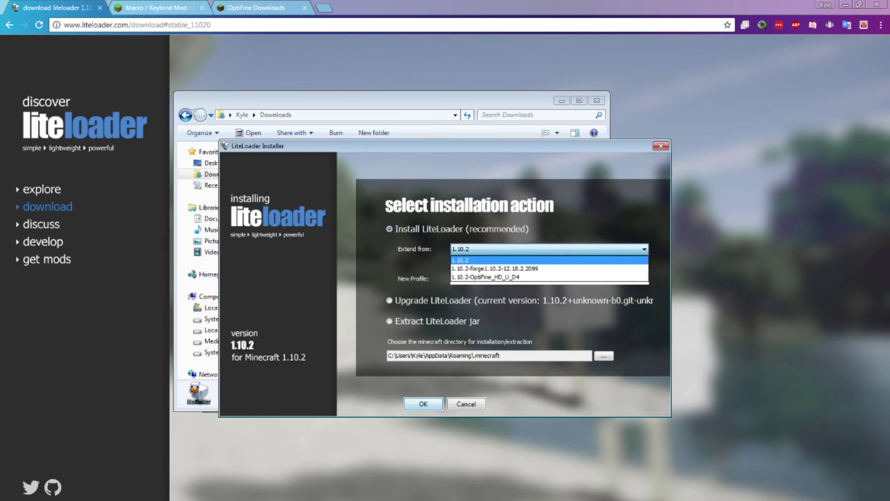
key("Down")
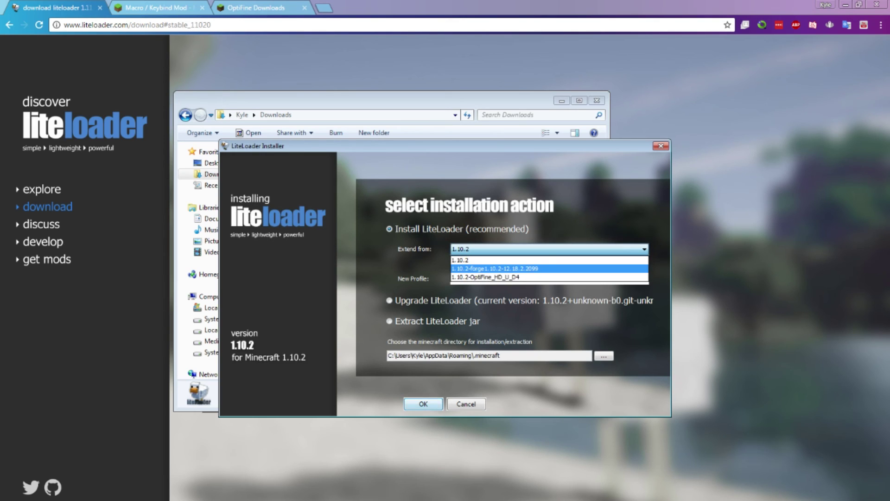
key("Return")
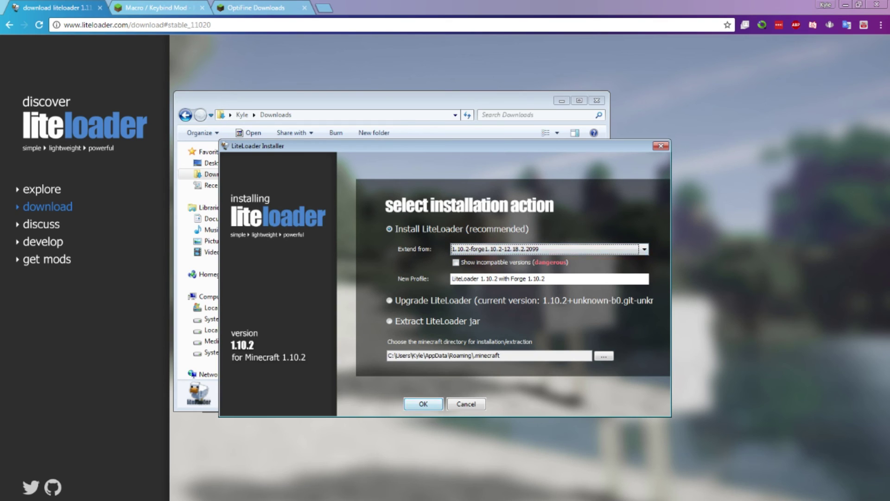
key("Tab")
key("Tab")
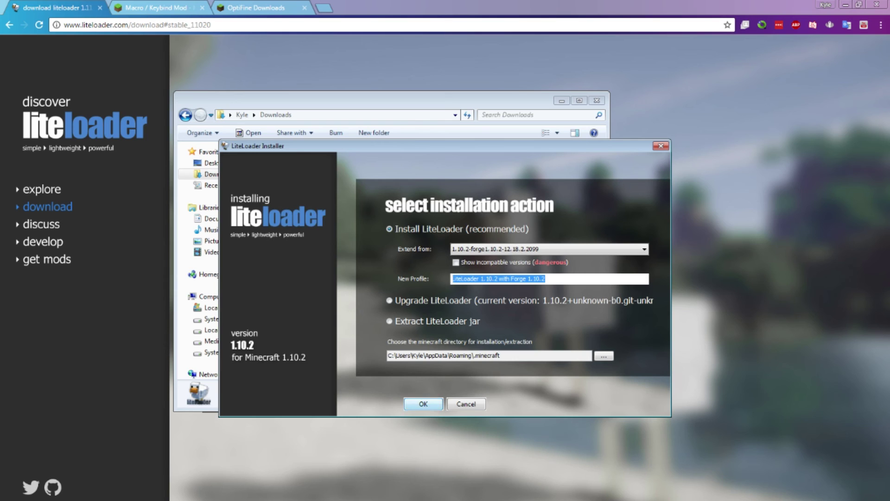
key("Return")
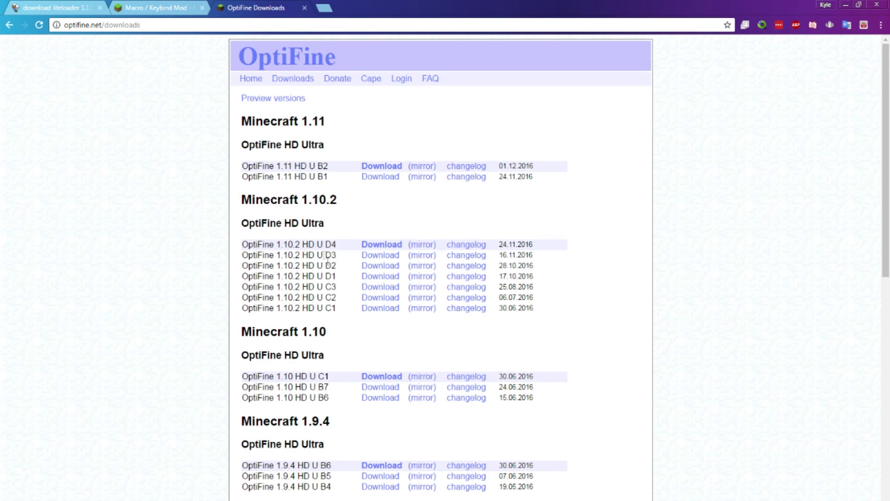
On the Macro / Keybind Mod forum page, start the direct download of version 0.13.2 for Minecraft 1.10 and 1.10.2
left_click(162, 10)
scroll(433, 323, "down", 3)
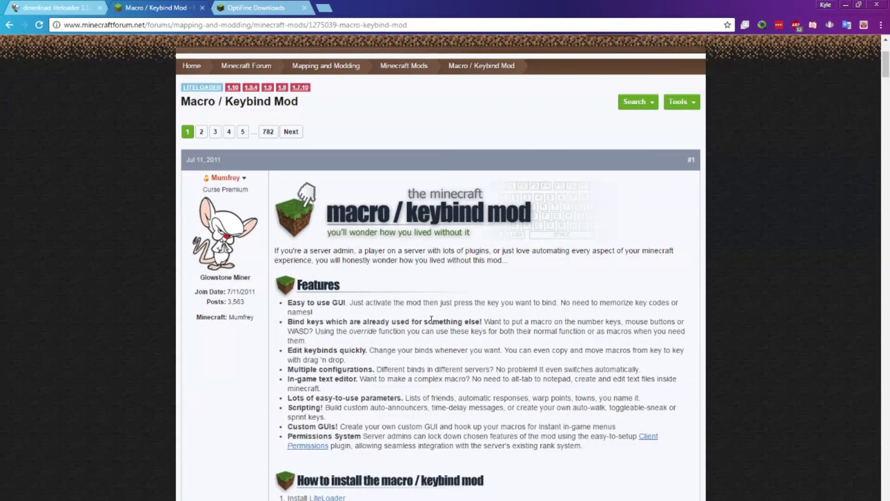
scroll(431, 318, "down", 4)
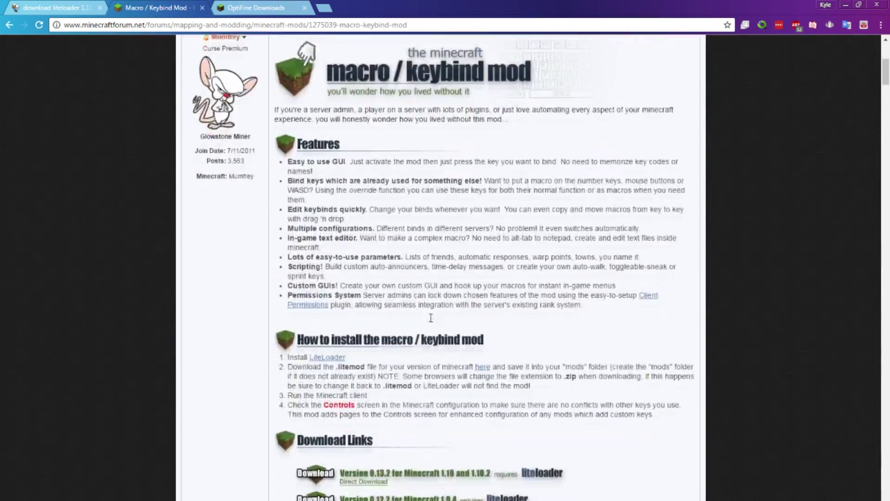
scroll(459, 411, "down", 1)
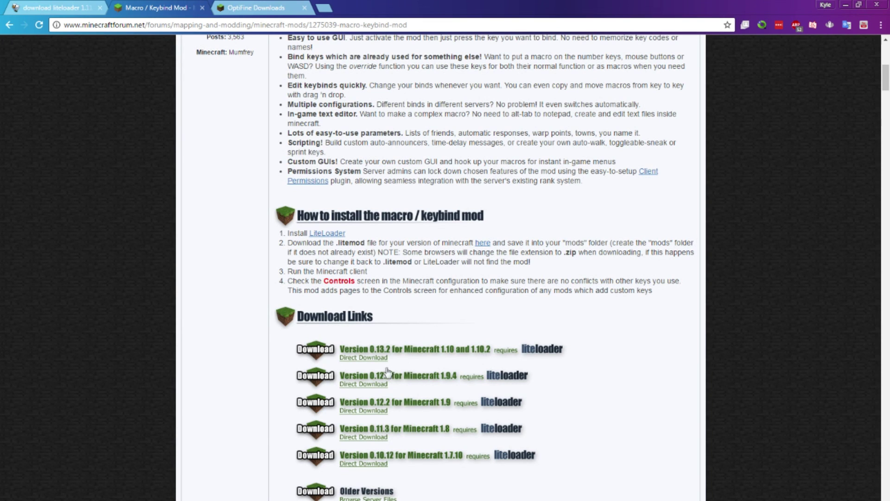
left_click(375, 360)
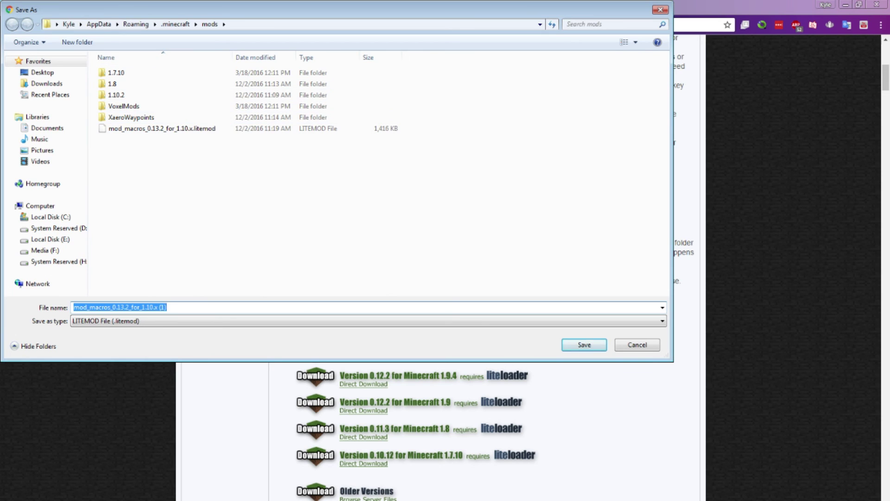
In the save dialog, go through the .minecraft folder to mods and select the existing mod_macros_0.13.2_for_1.10.x.litemod file
left_click(269, 24)
left_click(269, 24)
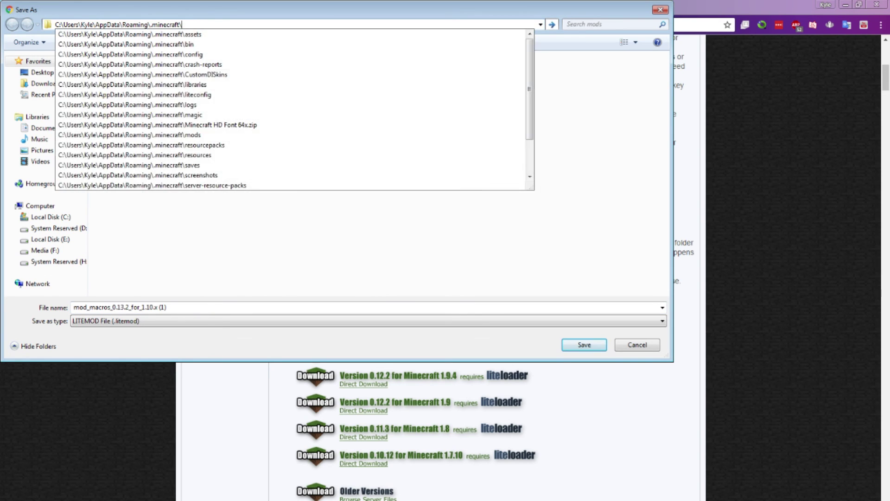
key("Return")
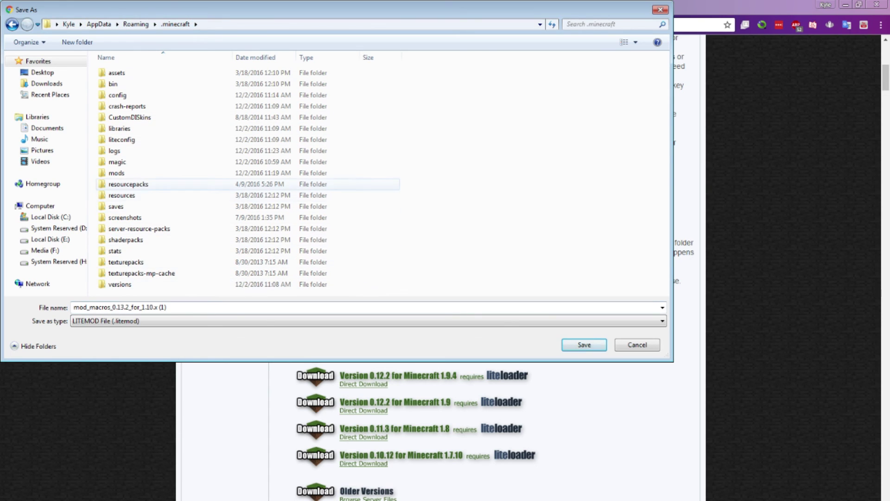
double_click(116, 172)
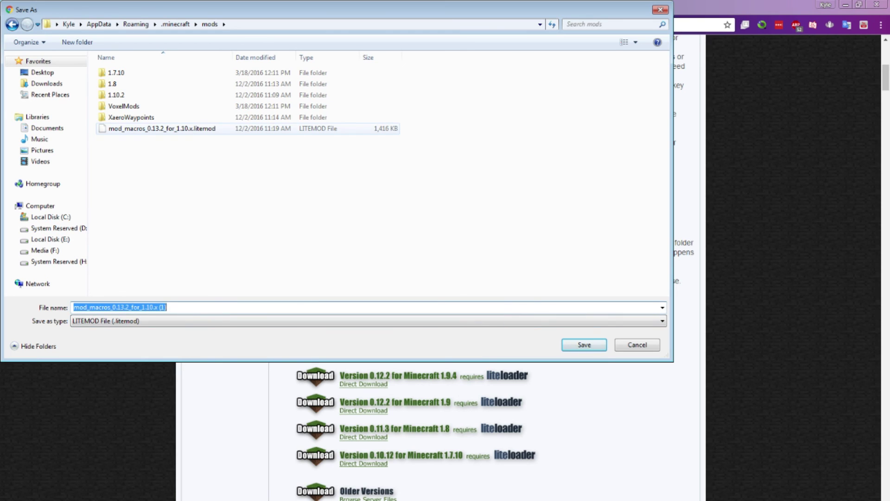
left_click(162, 128)
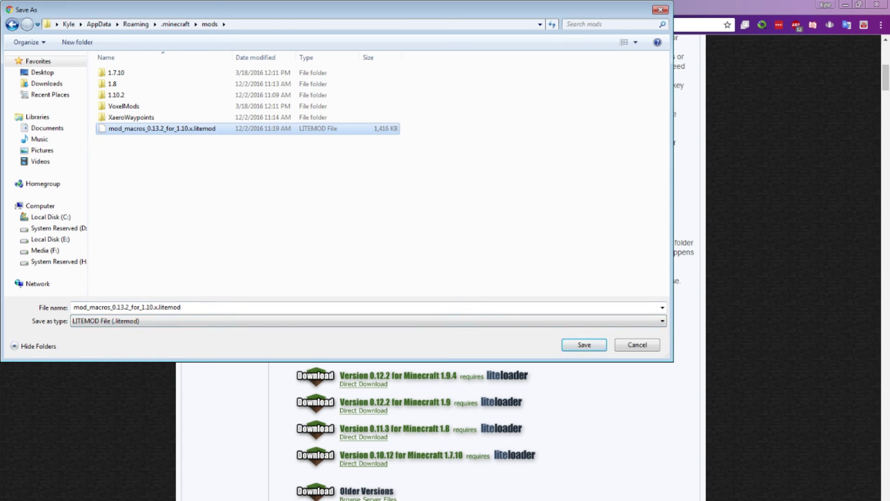
left_click(175, 24)
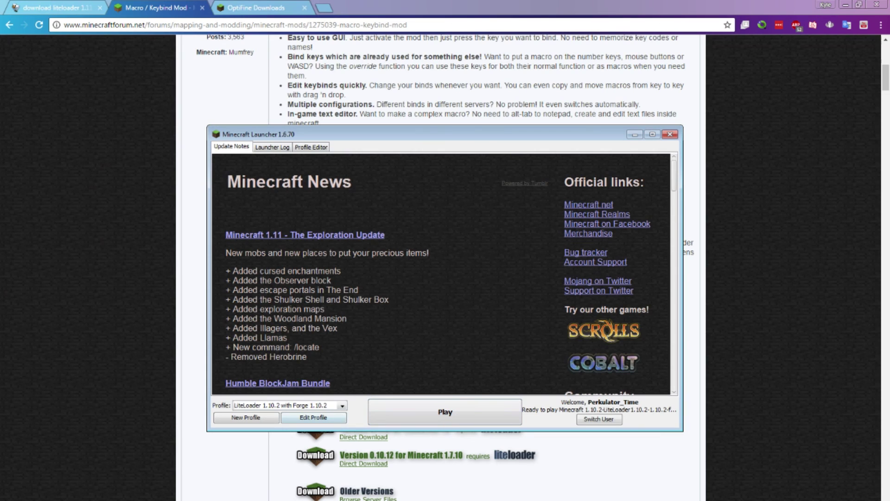
From the Minecraft launcher, open the game directory of the profile "LiteLoader 1.10.2 with Forge 1.10.2" and enter its mods folder
left_click_drag(436, 134, 412, 119)
left_click(290, 403)
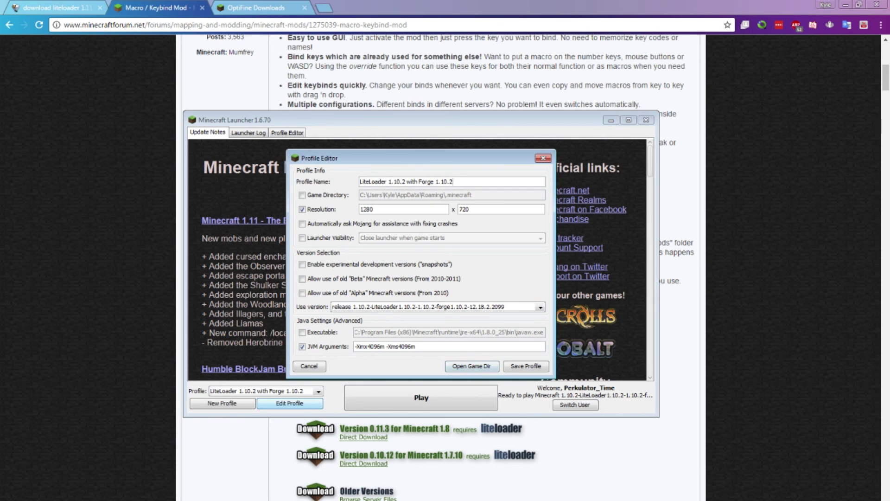
left_click(472, 366)
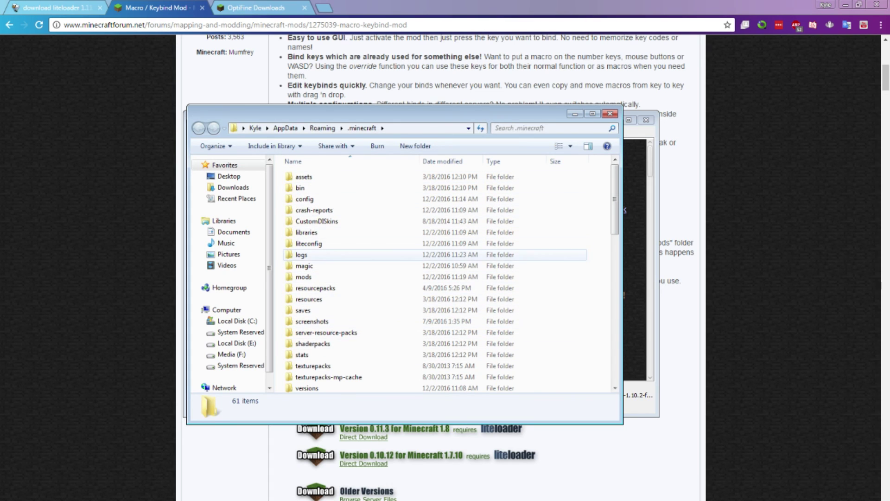
left_click(610, 113)
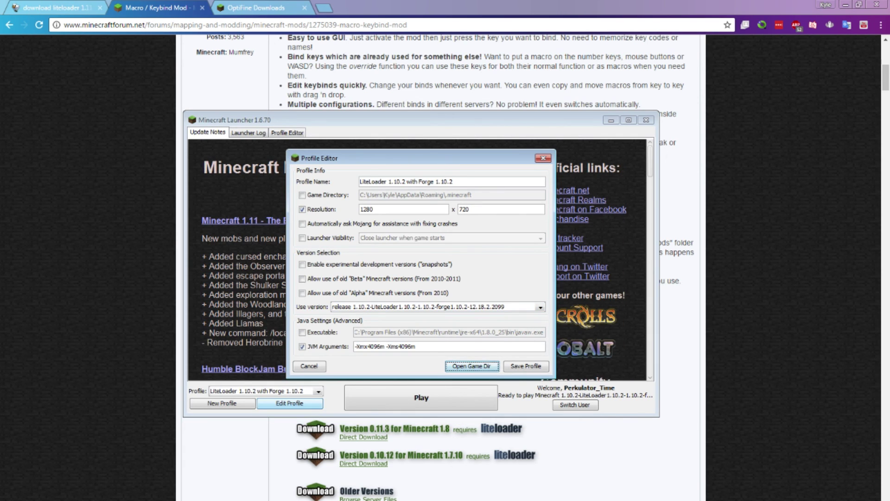
left_click(472, 365)
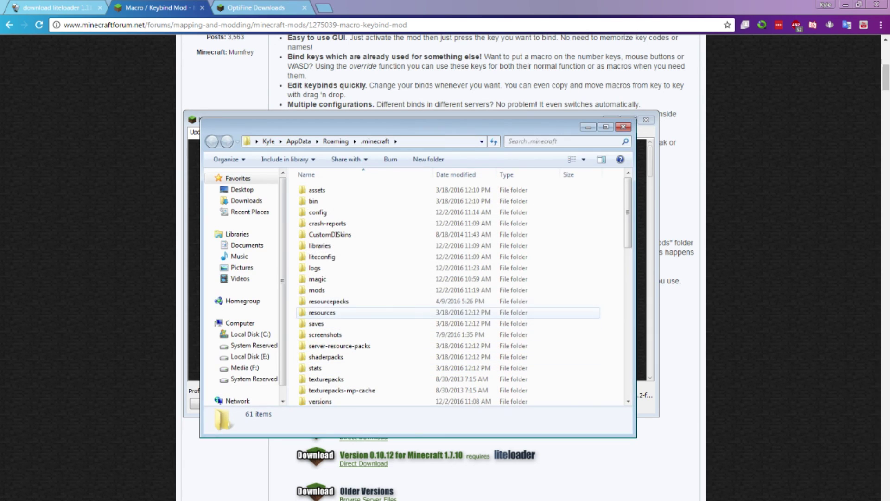
double_click(317, 290)
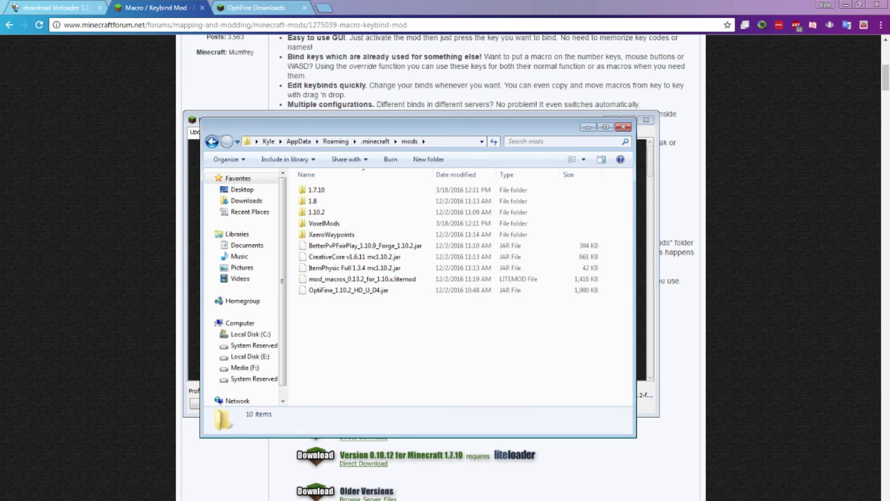
Examine the mod files in the mods folder, including mod_macros_0.13.2_for_1.10.x.litemod and OptiFine_1.10.2_HD_U_D4.jar, and close the folder and the profile editor
left_click(365, 246)
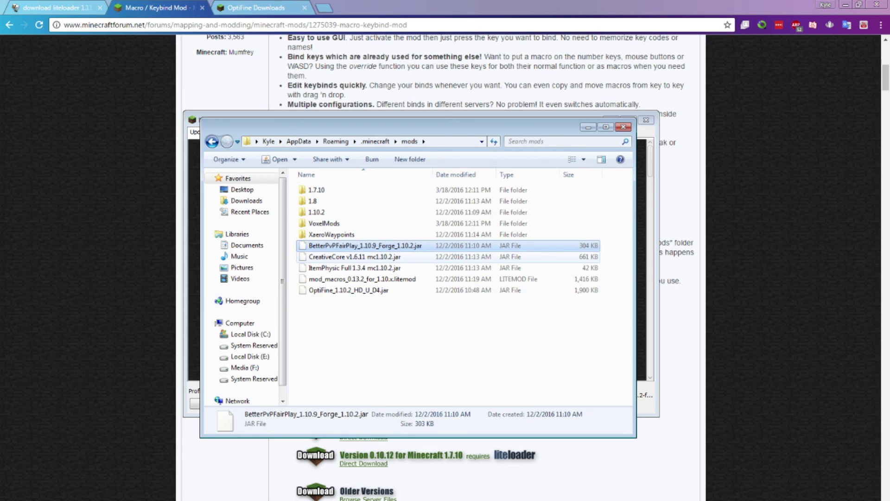
left_click(355, 268)
left_click(361, 279)
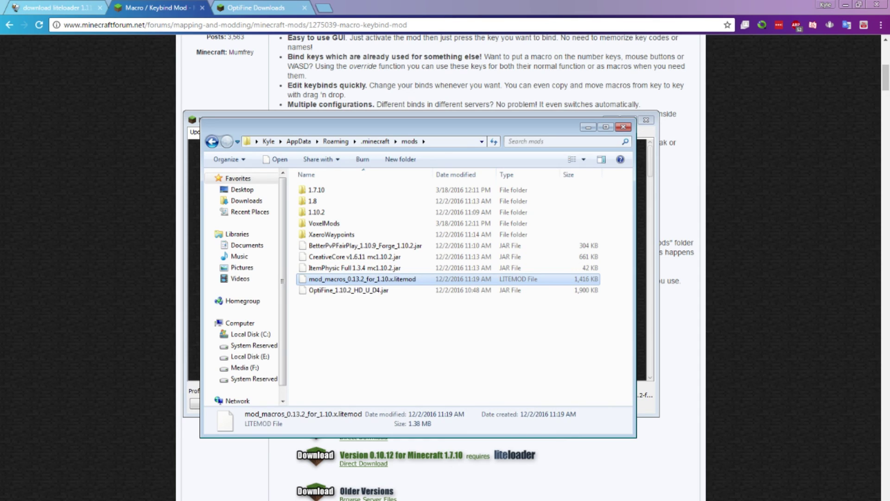
left_click(348, 290)
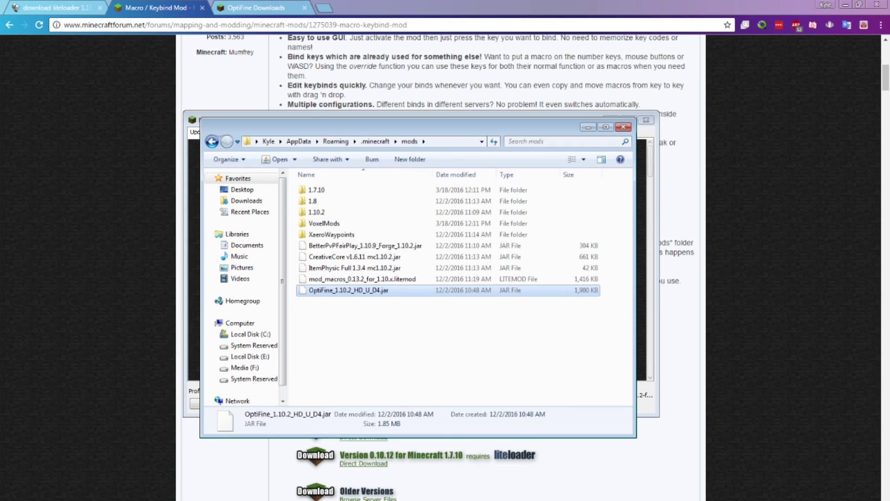
left_click(624, 126)
left_click(543, 158)
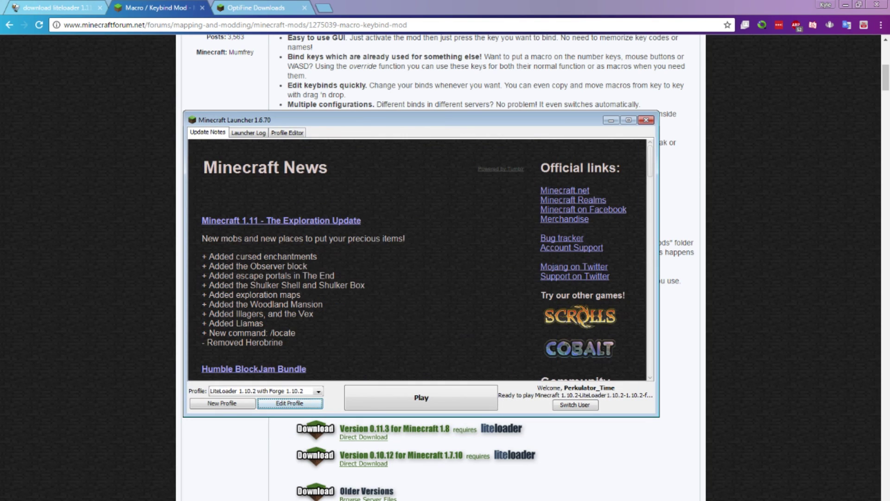
Choose the profile "LiteLoader 1.10.2 with Forge 1.10.2" in the launcher and start the game
left_click(319, 391)
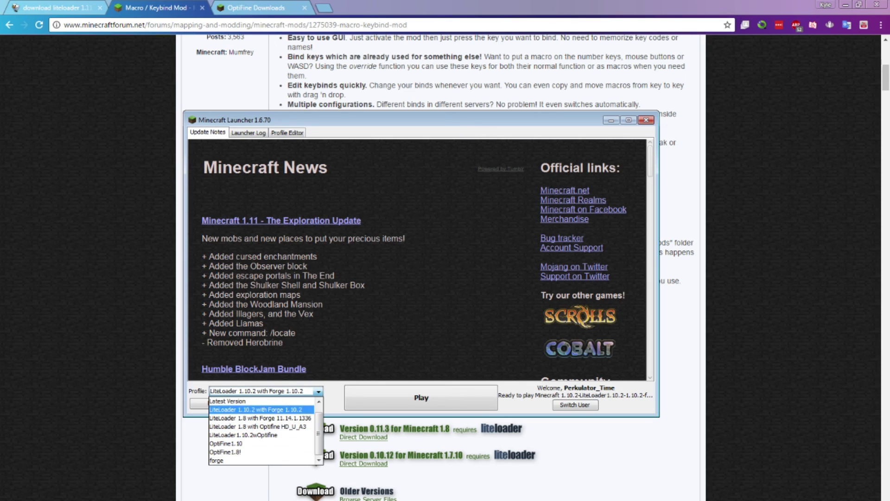
left_click(262, 409)
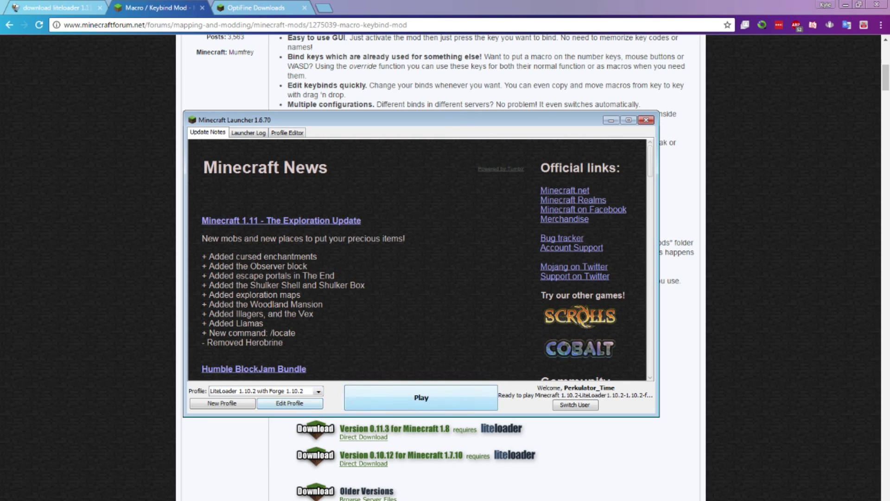
left_click(421, 397)
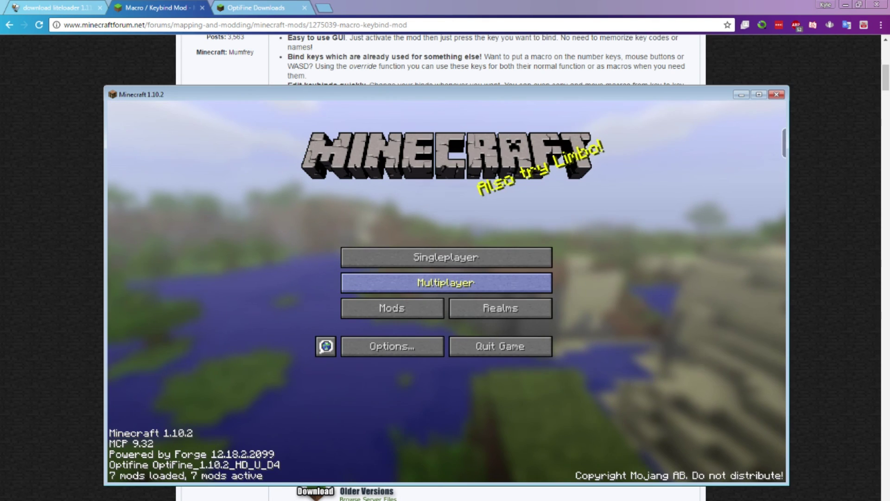
Join the multiplayer server GGServer from the server list
left_click(446, 283)
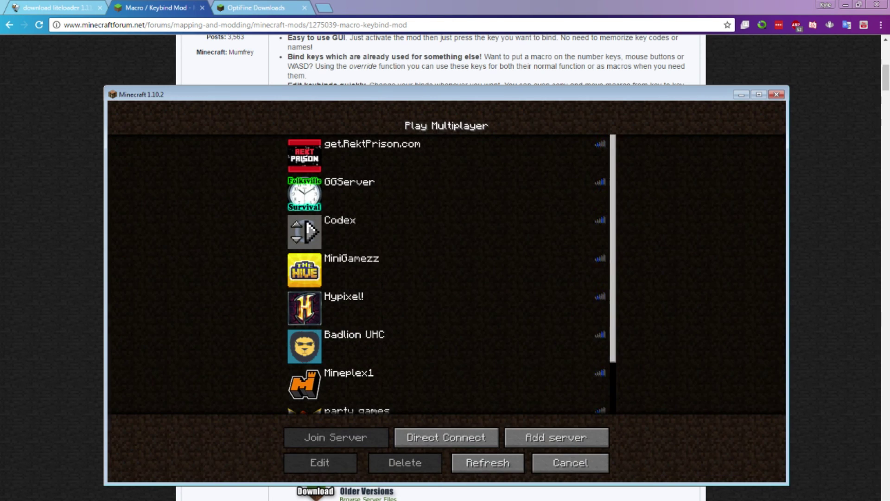
left_click(394, 193)
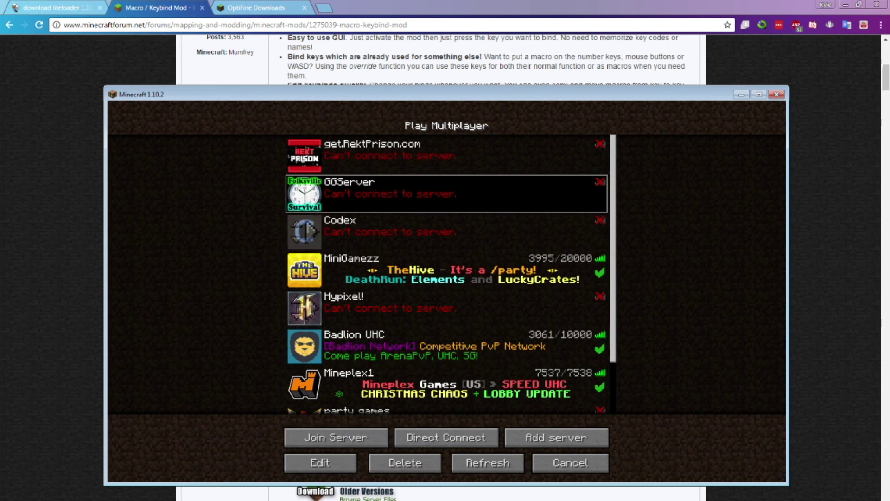
left_click(337, 438)
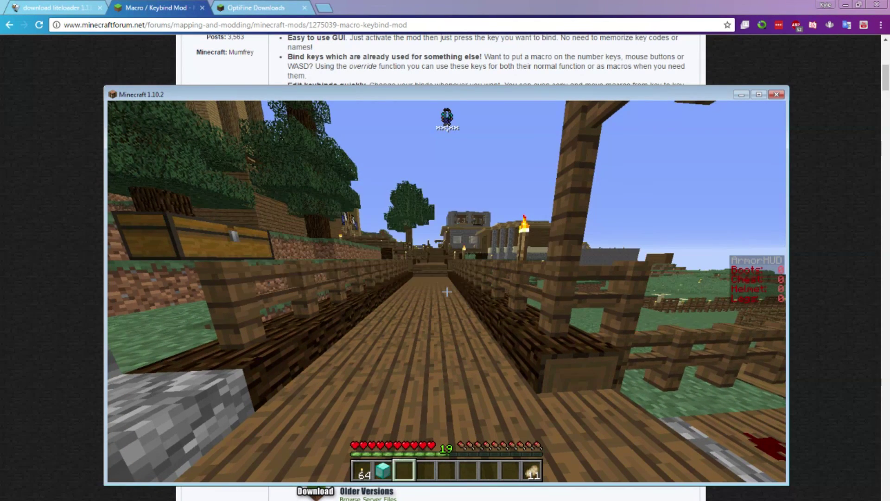
Show the macro bindings keyboard, view the macro editor for the N key and leave it without entering a macro
key("shift+grave")
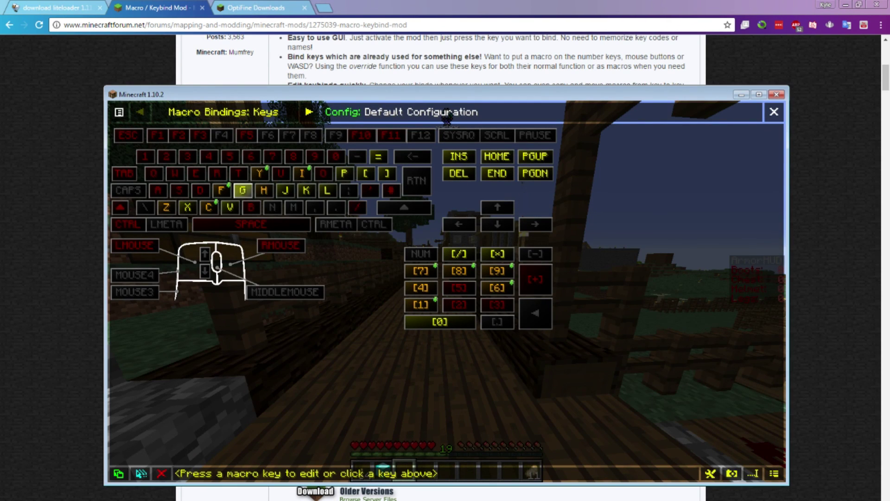
mouse_move(243, 190)
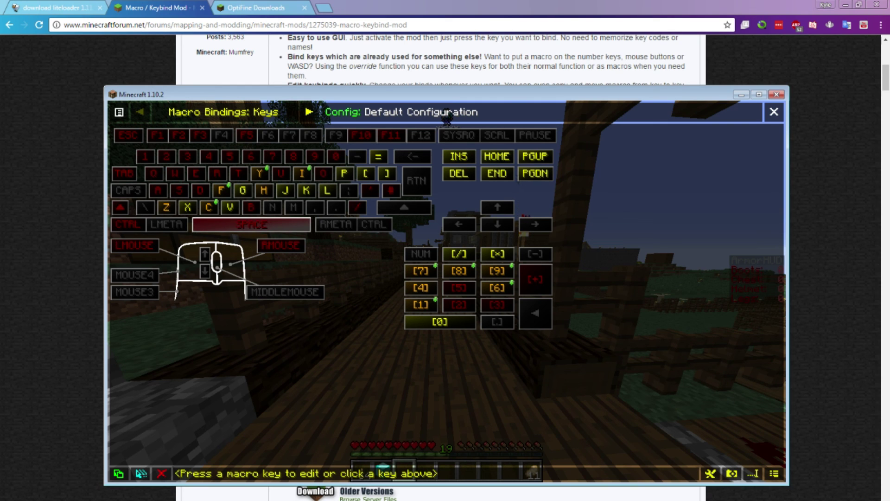
left_click(775, 95)
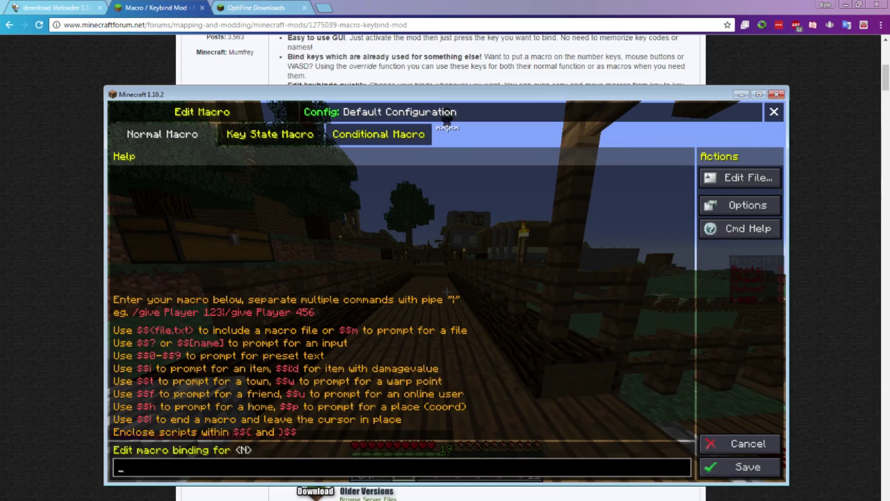
key("Escape")
Walk through the world, trigger the vanish macro bound to V and open the chat
key("w")
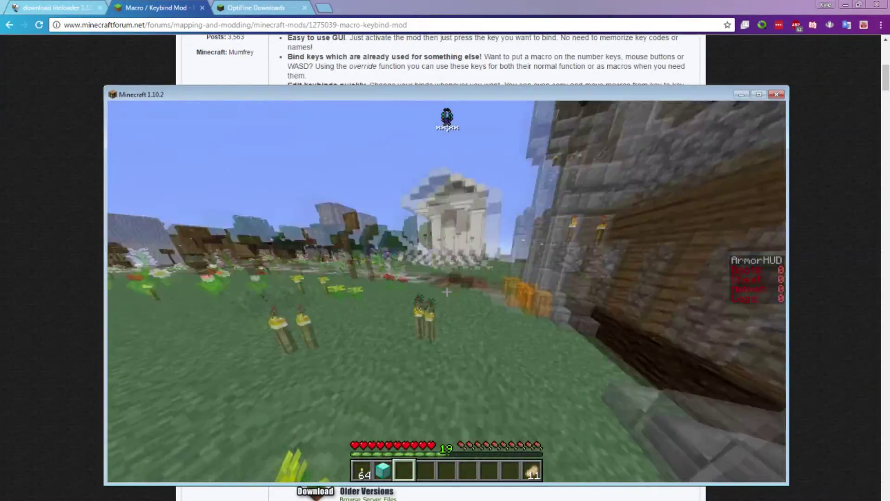
key("v")
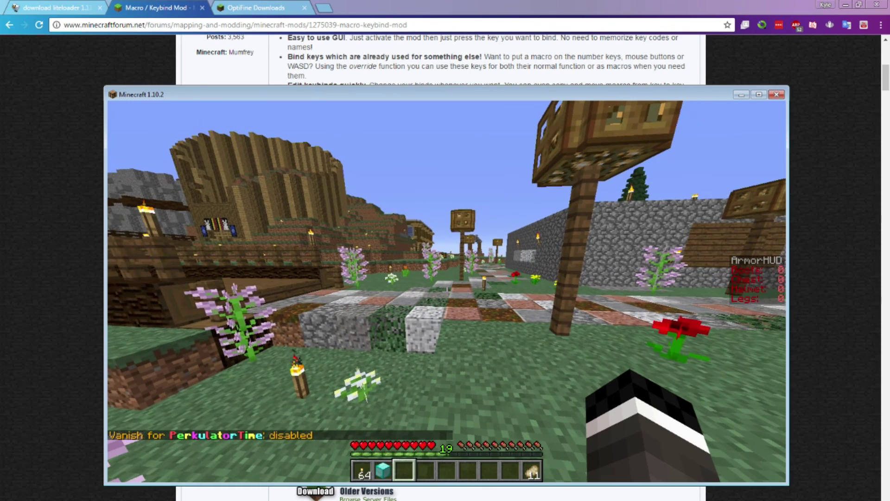
key("t")
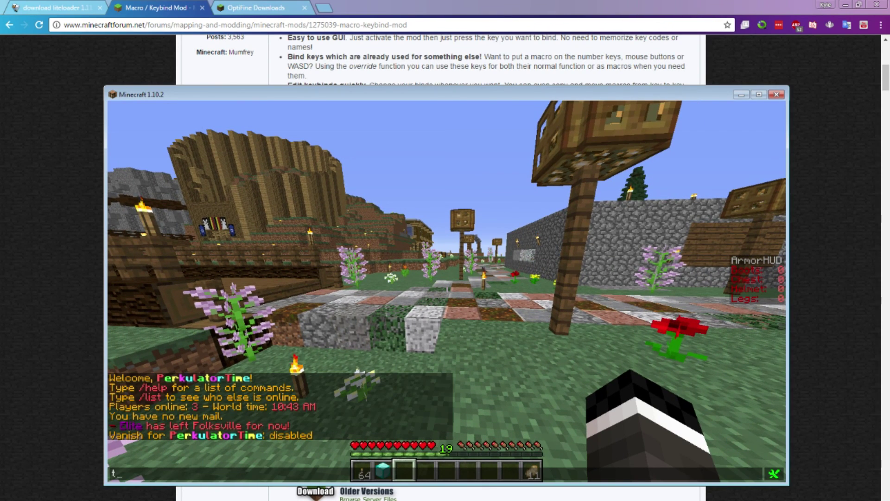